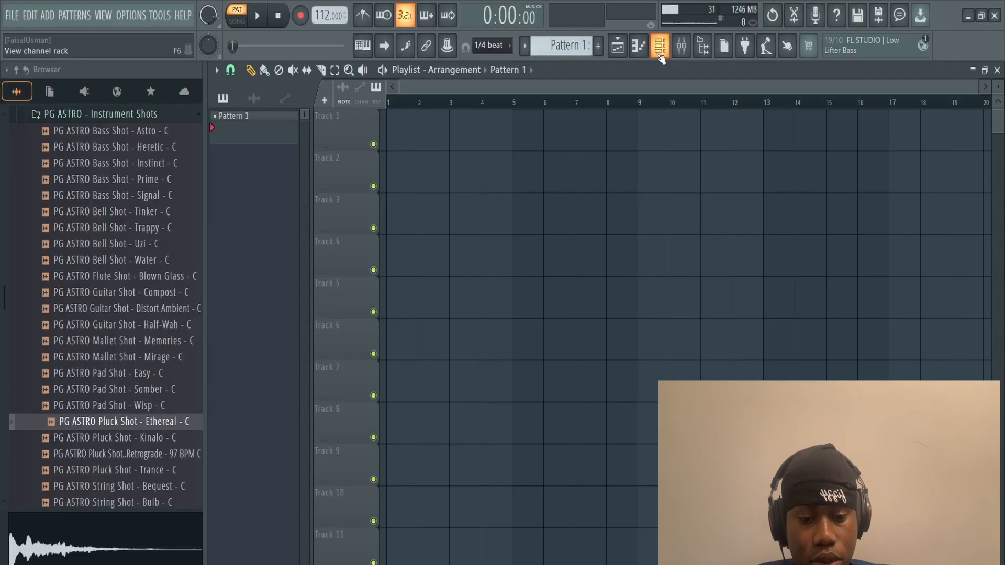
Step: Show the channel rack and play back the KMRBI_AW_Rim_One_Shot_Perfect channel's pattern in its piano roll
{"action": "left_click", "coordinate": [661, 54]}
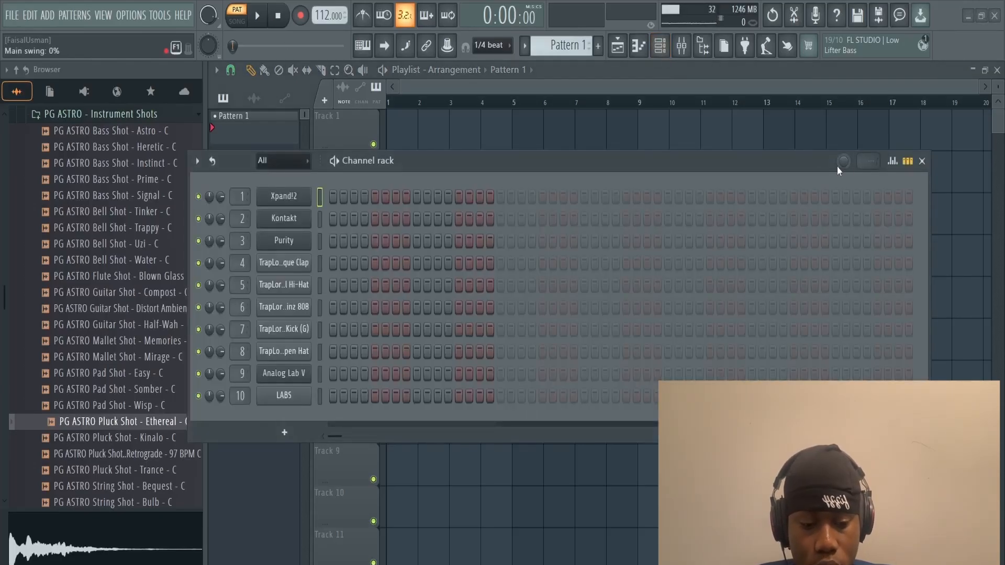
{"action": "mouse_move", "coordinate": [837, 167]}
{"action": "left_mouse_down"}
{"action": "mouse_move", "coordinate": [838, 146]}
{"action": "mouse_move", "coordinate": [837, 168]}
{"action": "left_mouse_up"}
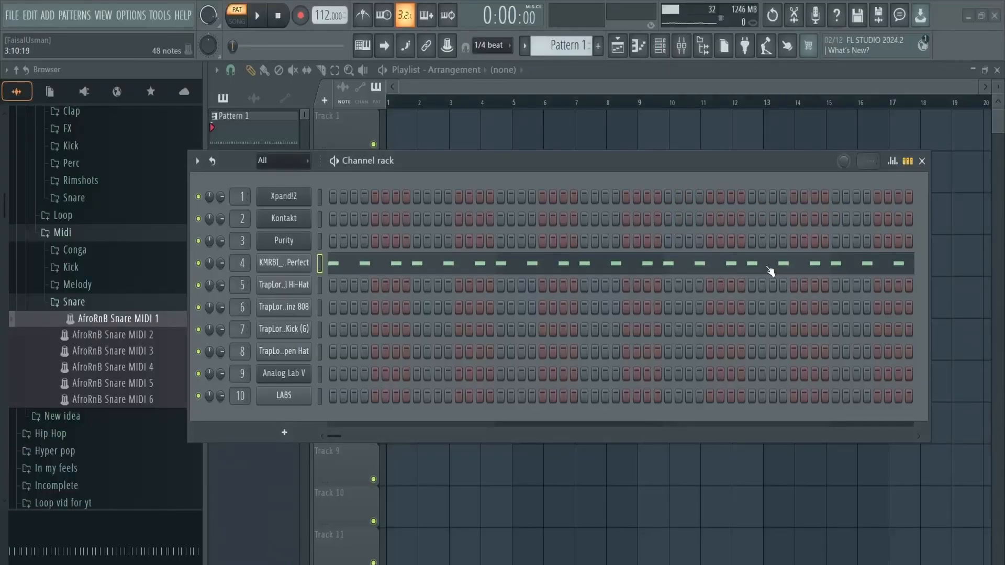
{"action": "left_click", "coordinate": [757, 276]}
{"action": "key", "text": "space"}
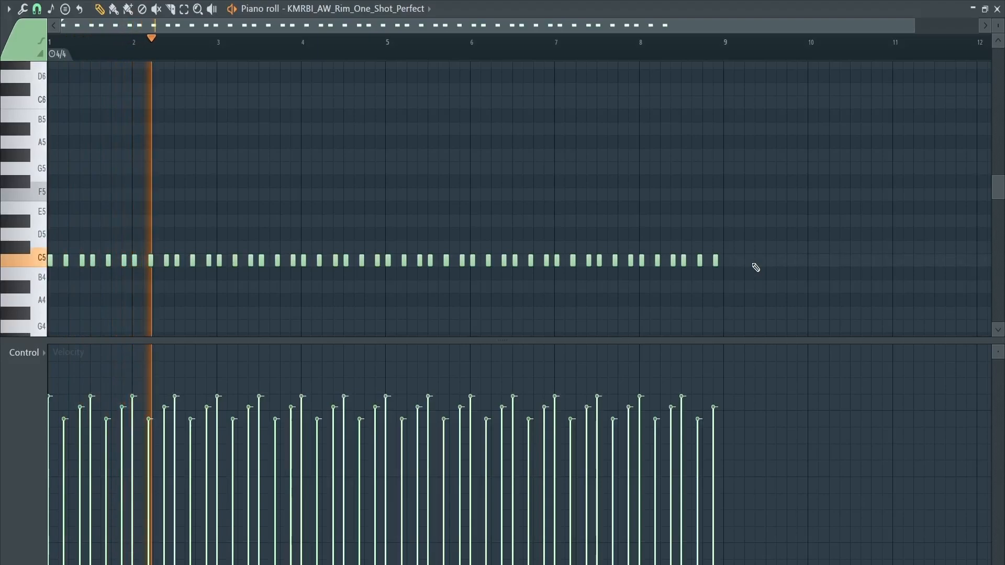
{"action": "key", "text": "space"}
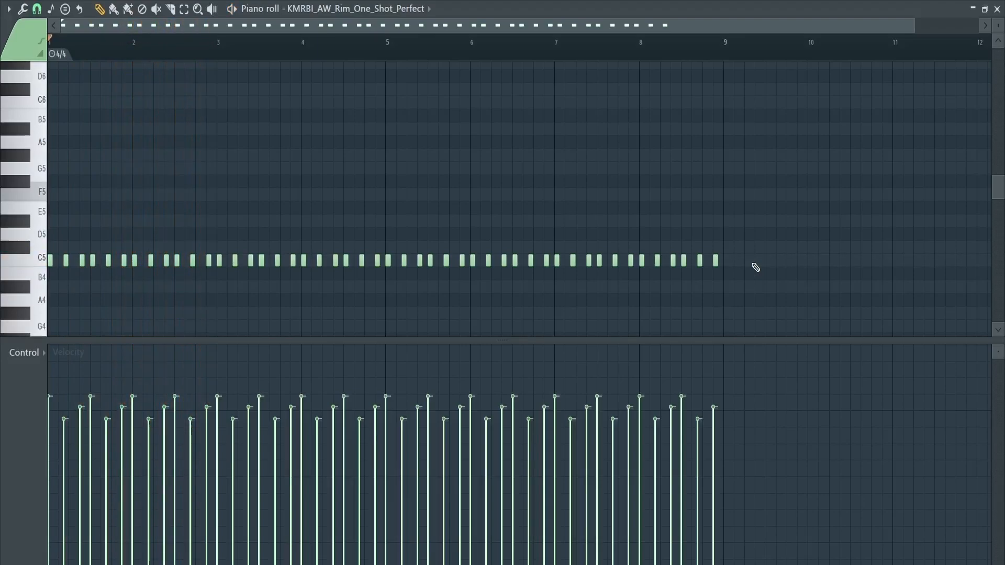
Step: Set the main swing to 42% and play back the rim pattern in the channel rack
{"action": "left_click", "coordinate": [998, 9]}
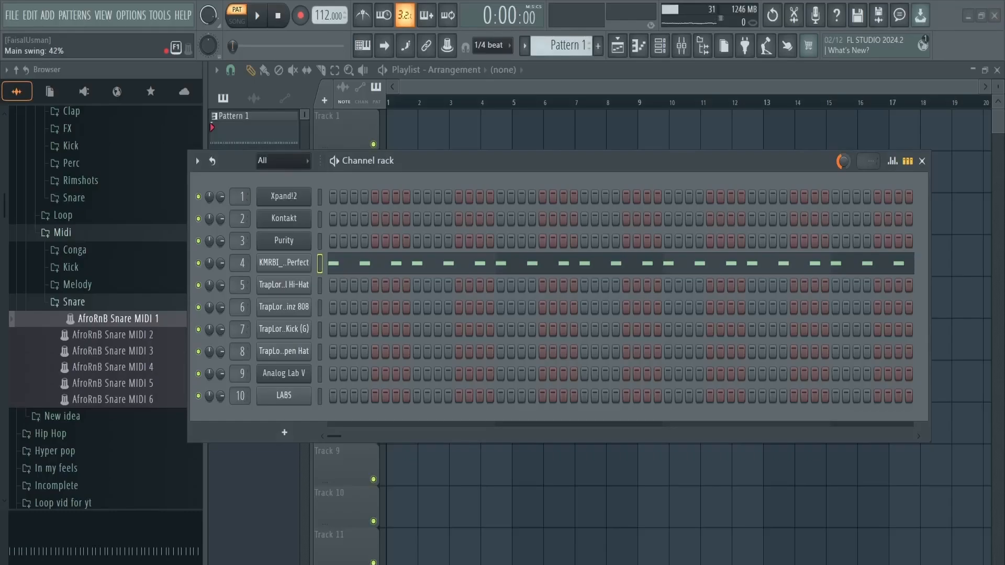
{"action": "key", "text": "space"}
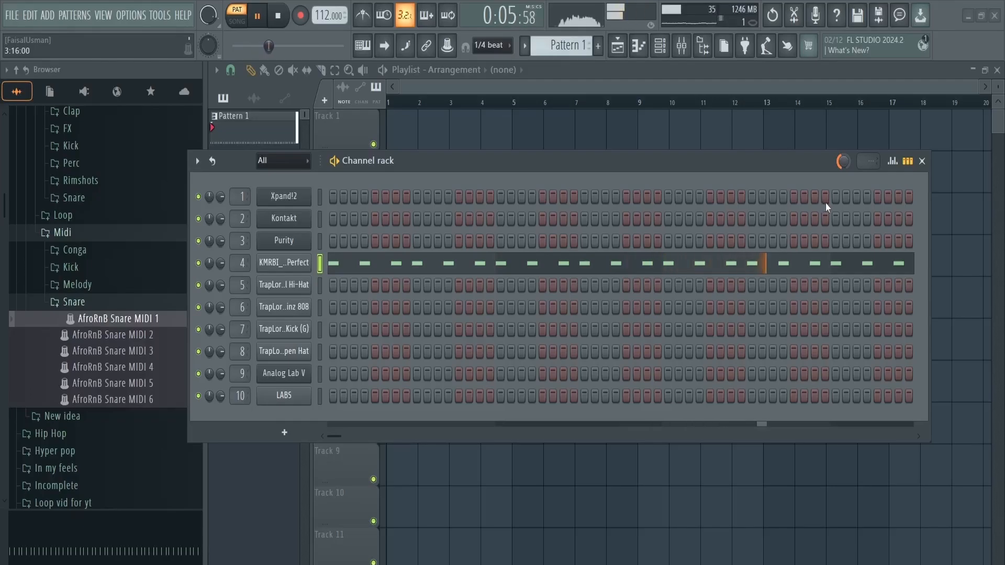
{"action": "key", "text": "space"}
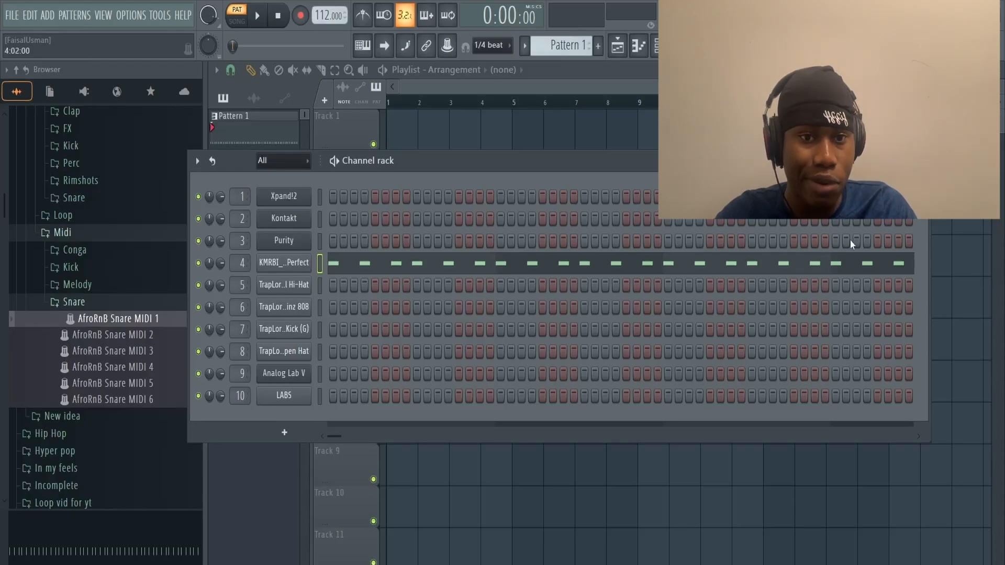
Step: Adjust the fine time shift in the rim channel's miscellaneous settings and listen to its pattern in the piano roll
{"action": "left_click", "coordinate": [282, 267]}
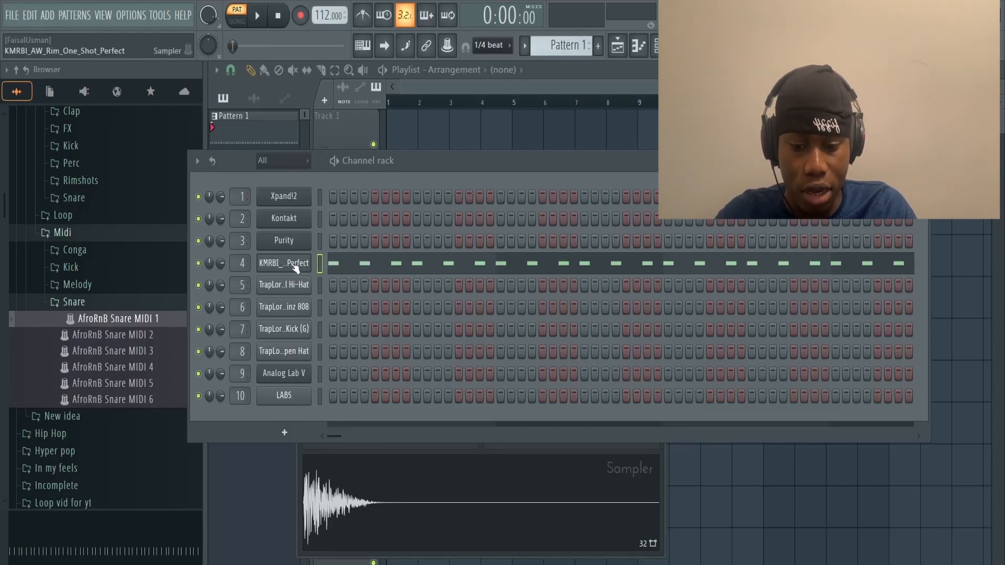
{"action": "left_click", "coordinate": [921, 160]}
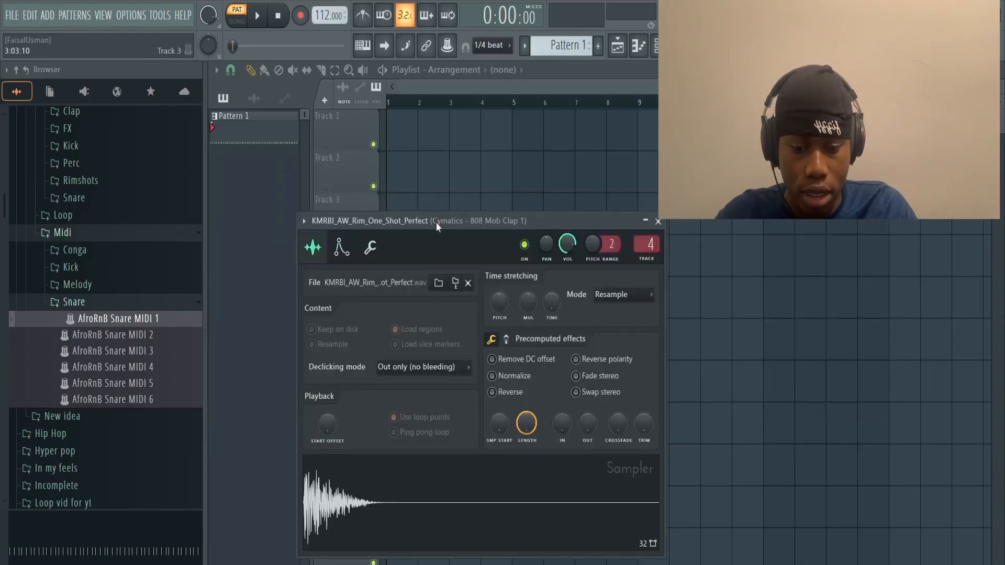
{"action": "left_click_drag", "start_coordinate": [437, 225], "coordinate": [480, 187]}
{"action": "left_click", "coordinate": [413, 209]}
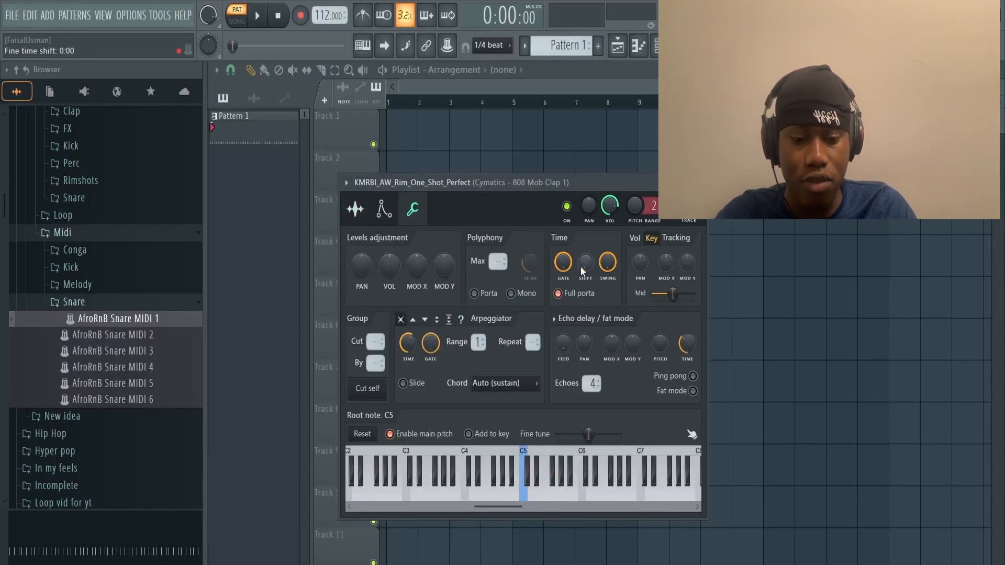
{"action": "left_click_drag", "start_coordinate": [580, 268], "coordinate": [581, 264]}
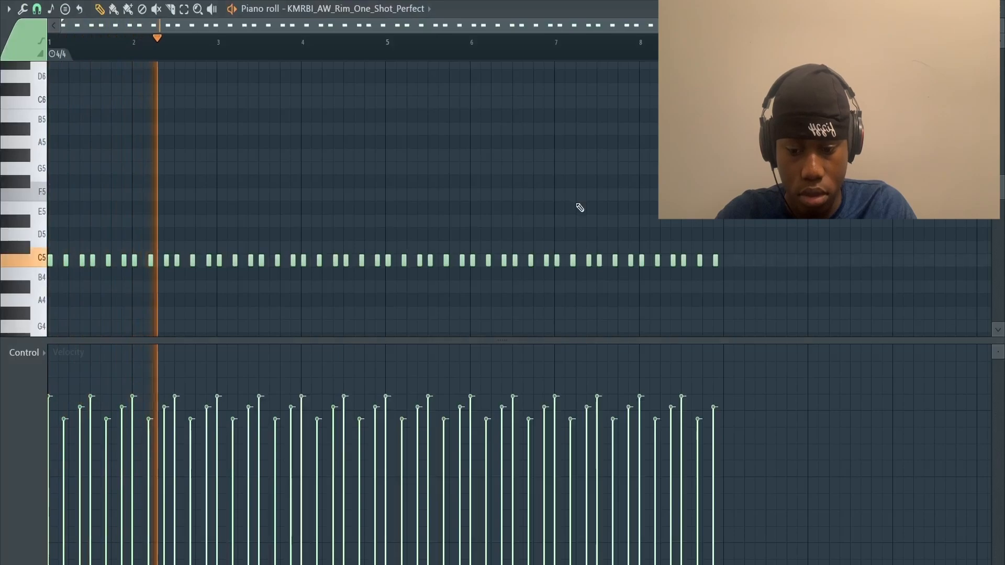
{"action": "key", "text": "space"}
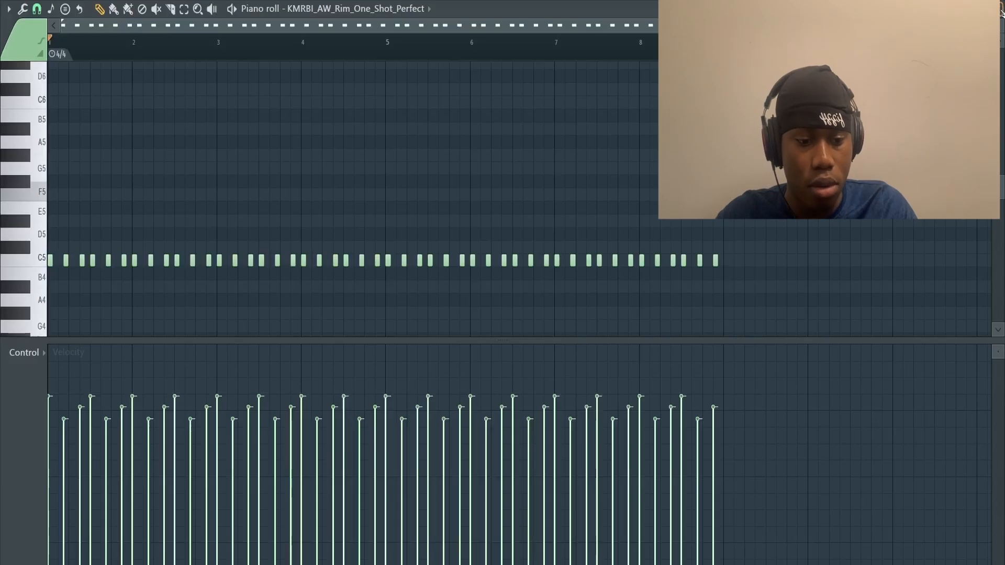
{"action": "left_click", "coordinate": [1001, 11]}
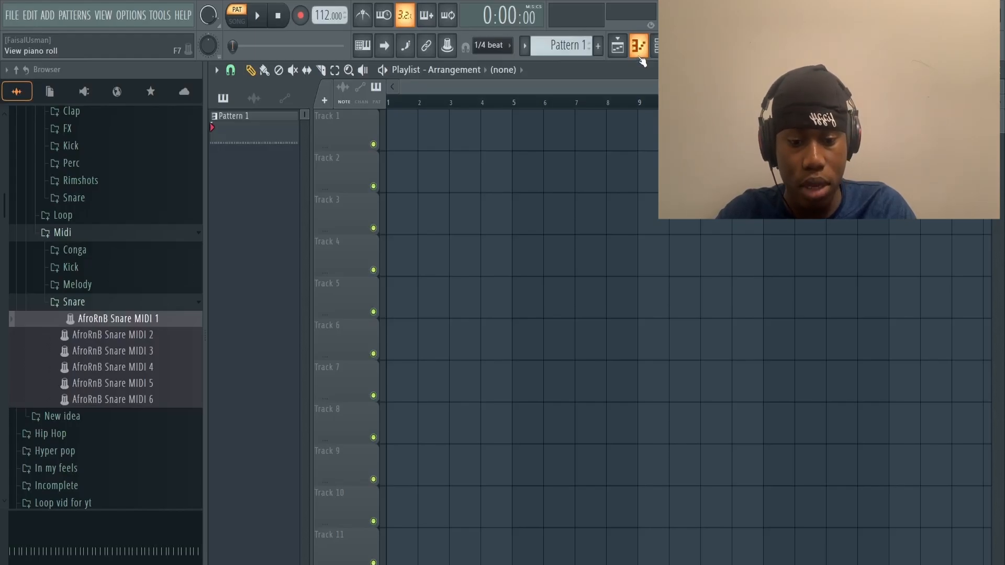
Step: Open the one-bar rim pattern in the piano roll and check its snap resolution options
{"action": "left_click", "coordinate": [640, 56]}
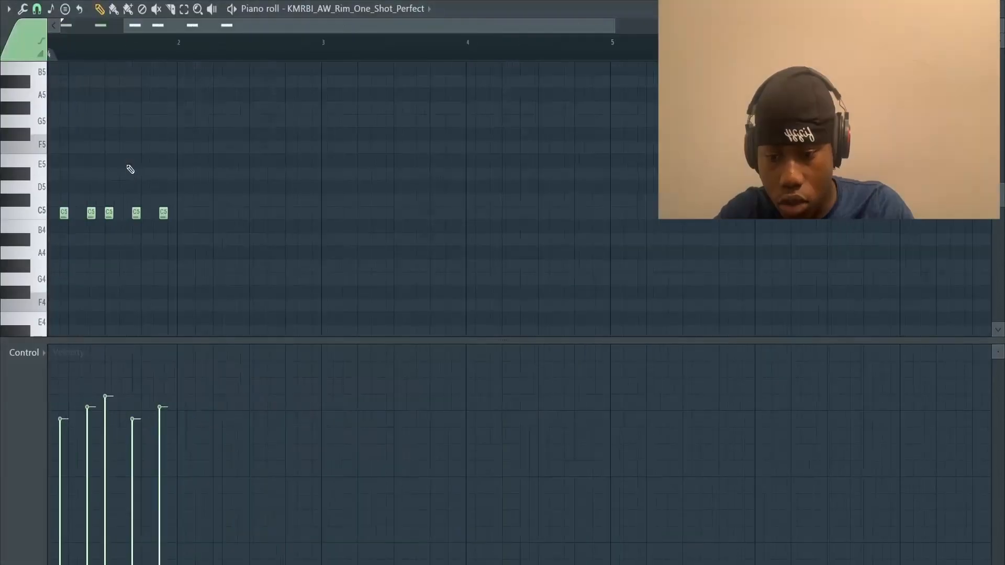
{"action": "right_click", "coordinate": [67, 219]}
{"action": "left_click", "coordinate": [37, 9]}
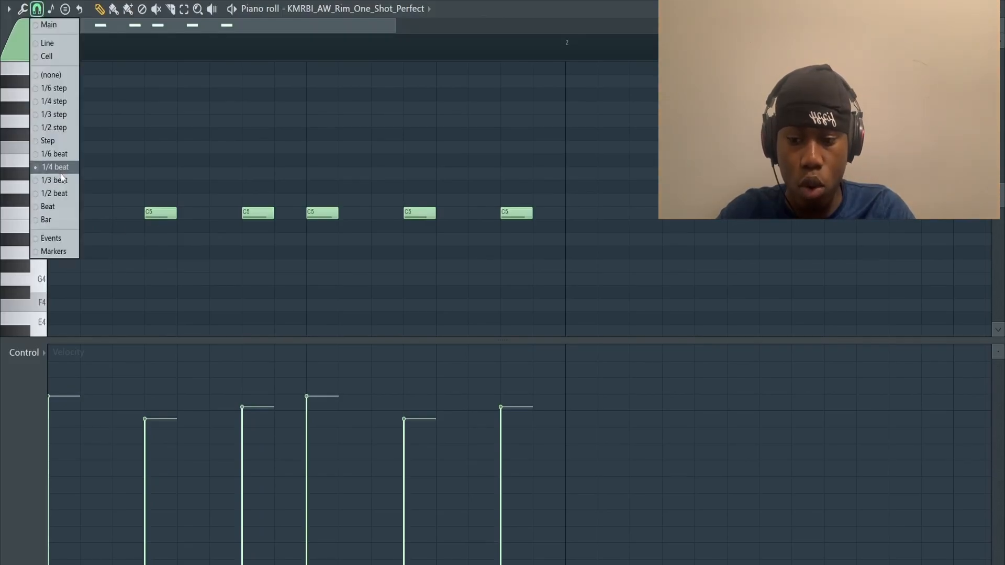
{"action": "key", "text": "ctrl+z"}
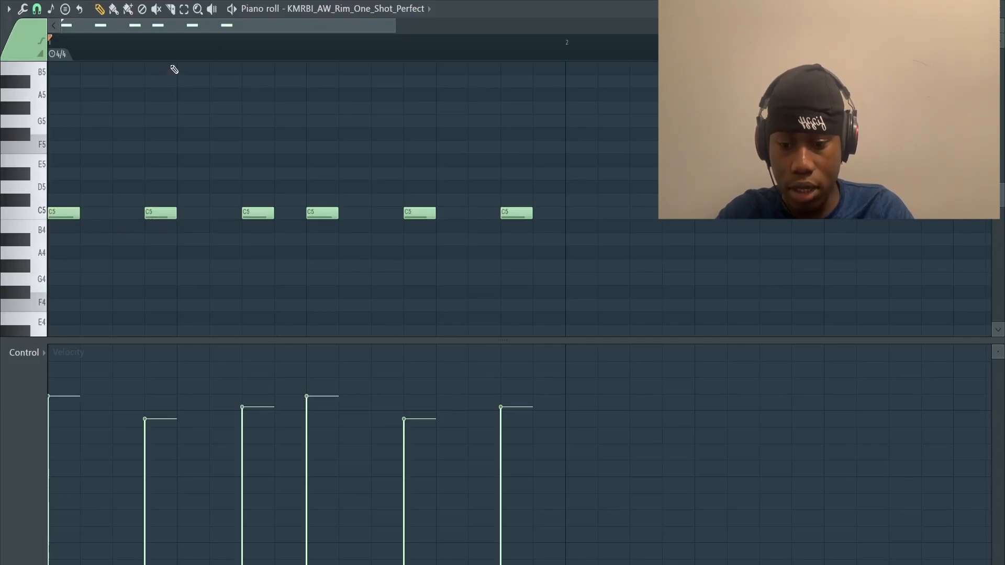
Step: Play back the six-note rim pattern and examine the spacing of its notes across the bar
{"action": "key", "text": "space"}
{"action": "key", "text": "space"}
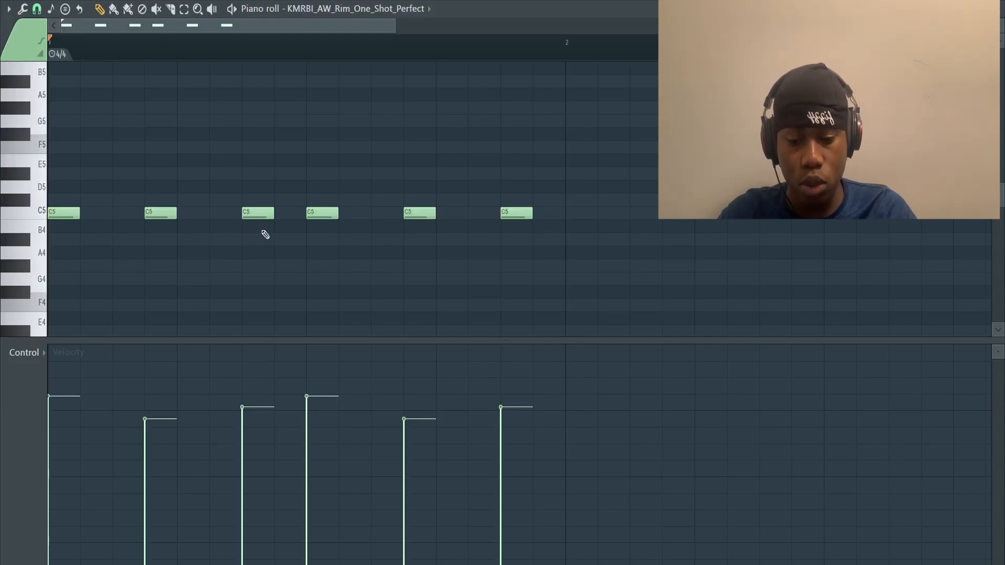
{"action": "left_click", "coordinate": [256, 212]}
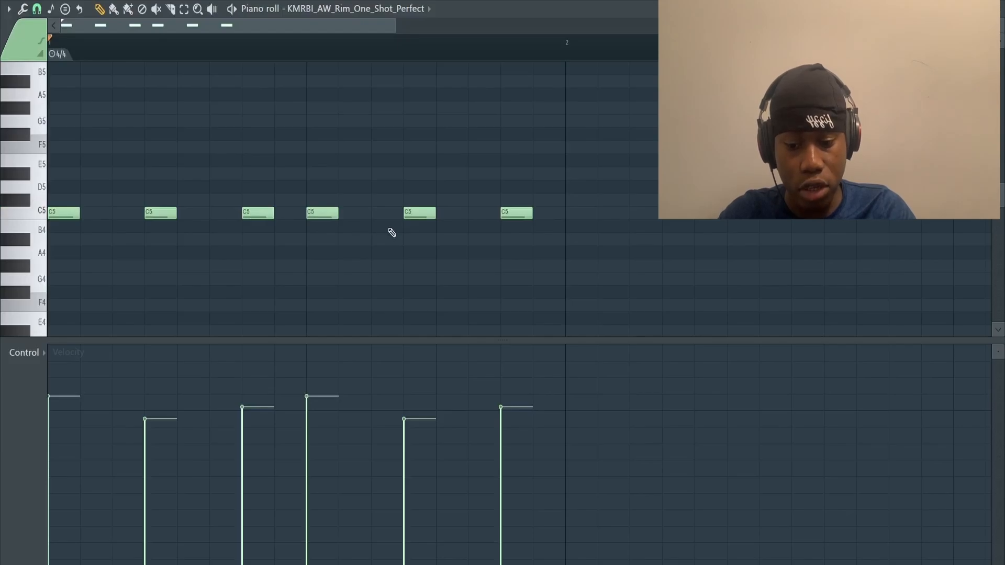
{"action": "scroll", "coordinate": [391, 233], "scroll_direction": "down", "scroll_amount": 3}
{"action": "key", "text": "space"}
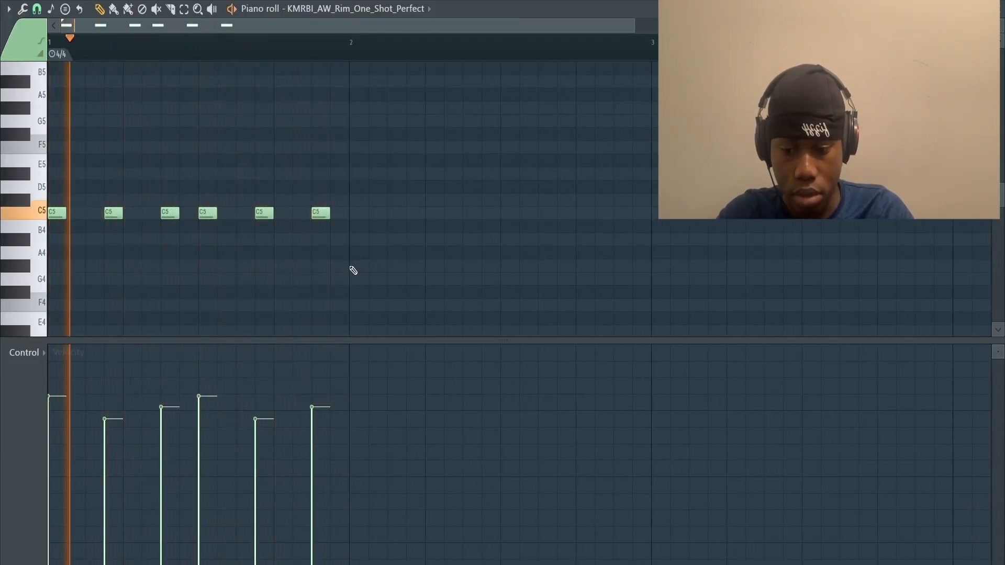
{"action": "key", "text": "space"}
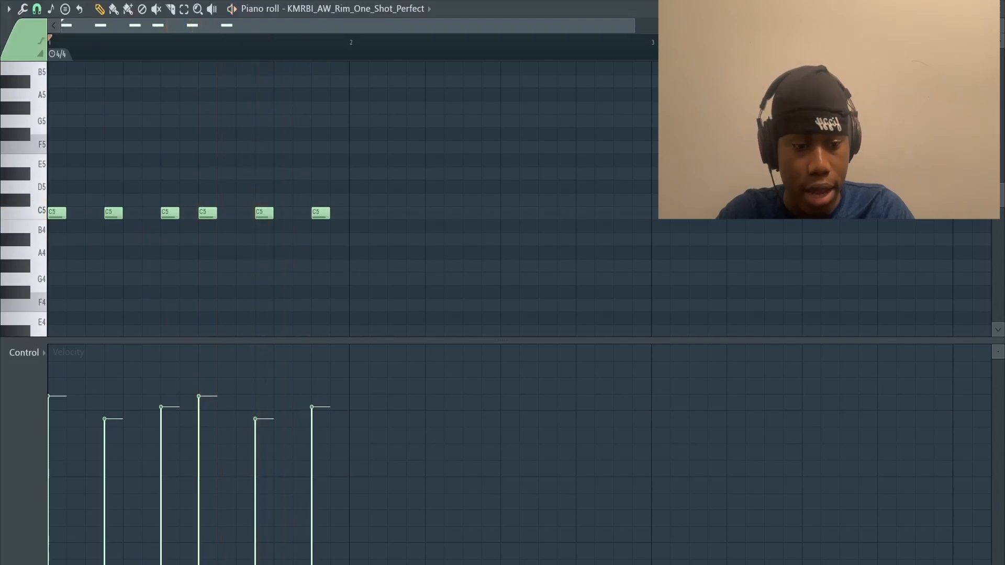
{"action": "left_click", "coordinate": [1000, 11]}
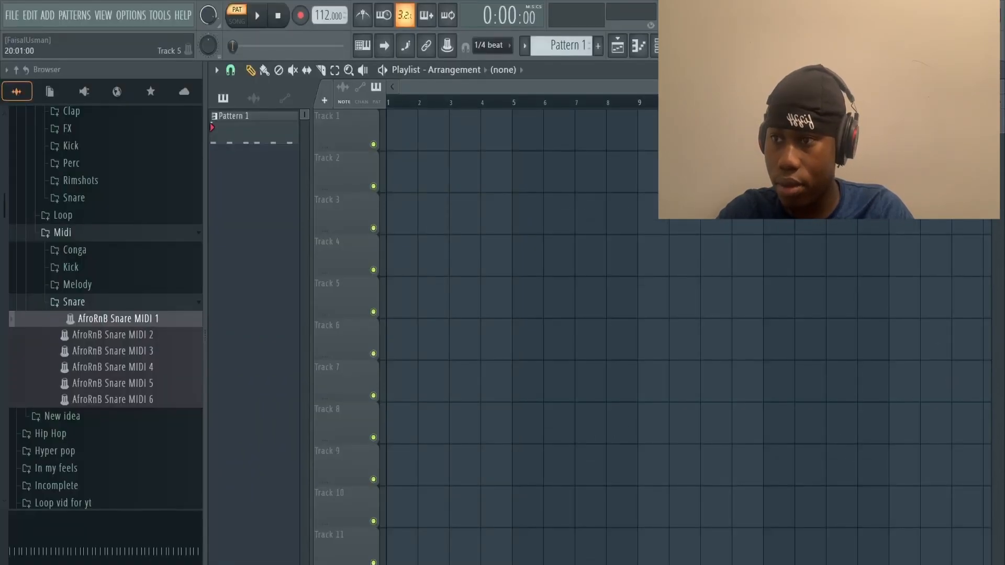
Step: Play the rim pattern together with the DERA_kick_baby kick in the channel rack and mute the kick channel
{"action": "key", "text": "F6"}
{"action": "key", "text": "space"}
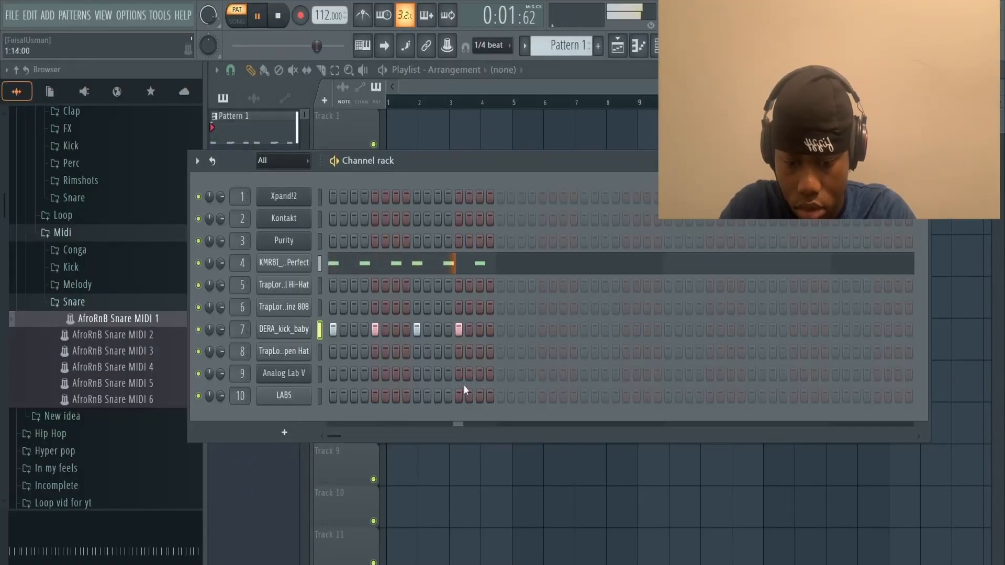
{"action": "key", "text": "space"}
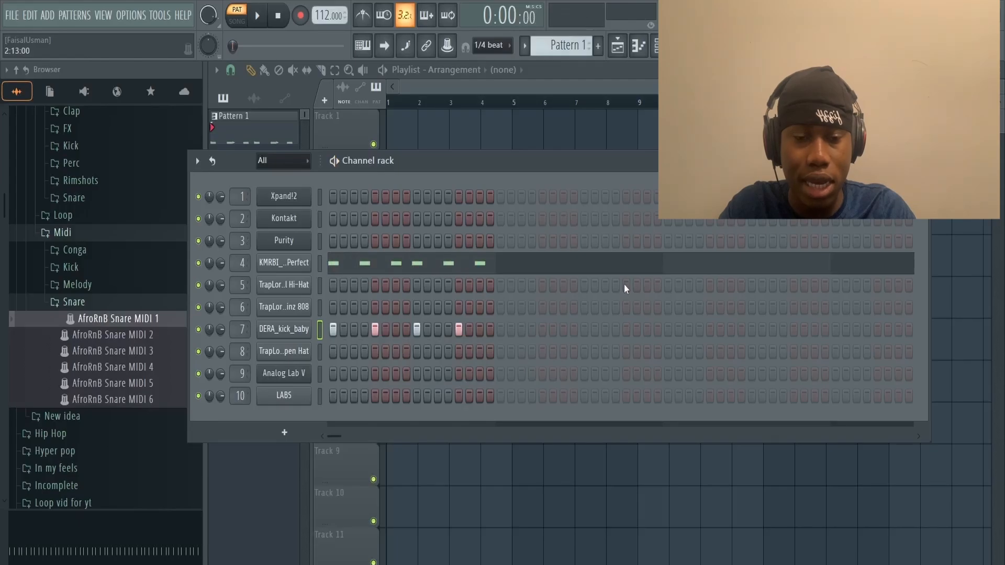
{"action": "left_click", "coordinate": [199, 329]}
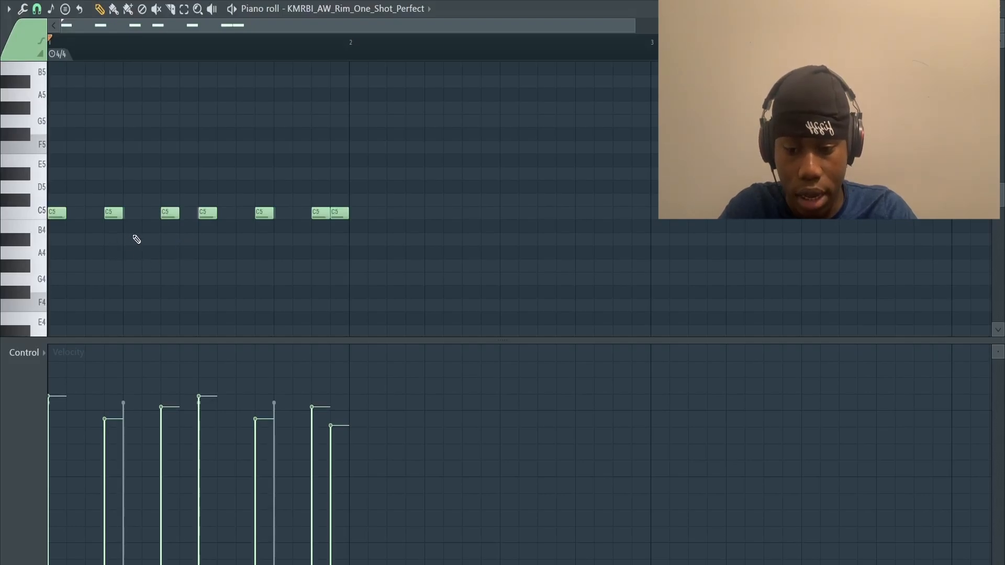
Step: Play back the rim pattern that has an extra note at the end of the bar in the piano roll
{"action": "scroll", "coordinate": [319, 236], "scroll_direction": "down", "scroll_amount": 2}
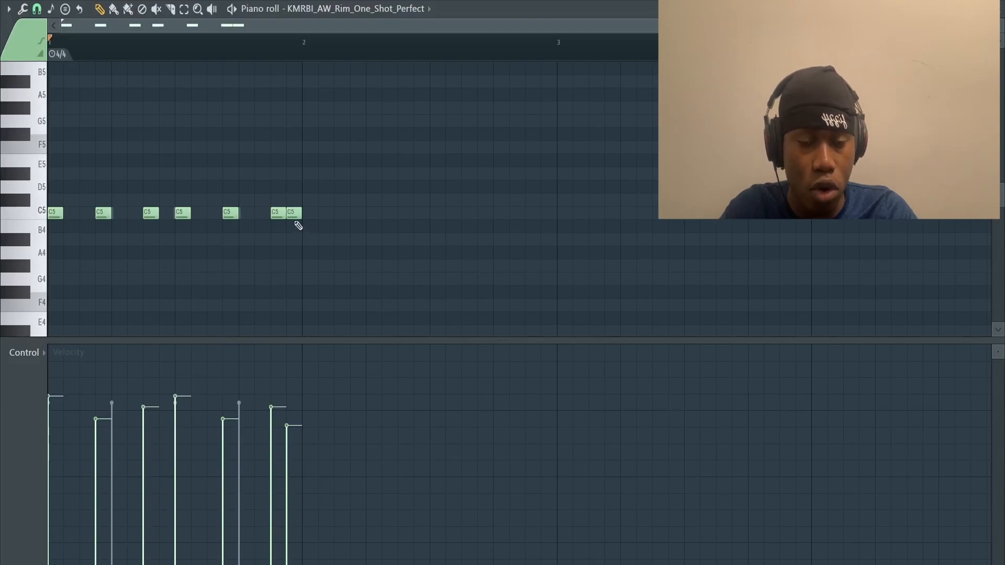
{"action": "scroll", "coordinate": [298, 225], "scroll_direction": "up", "scroll_amount": 2}
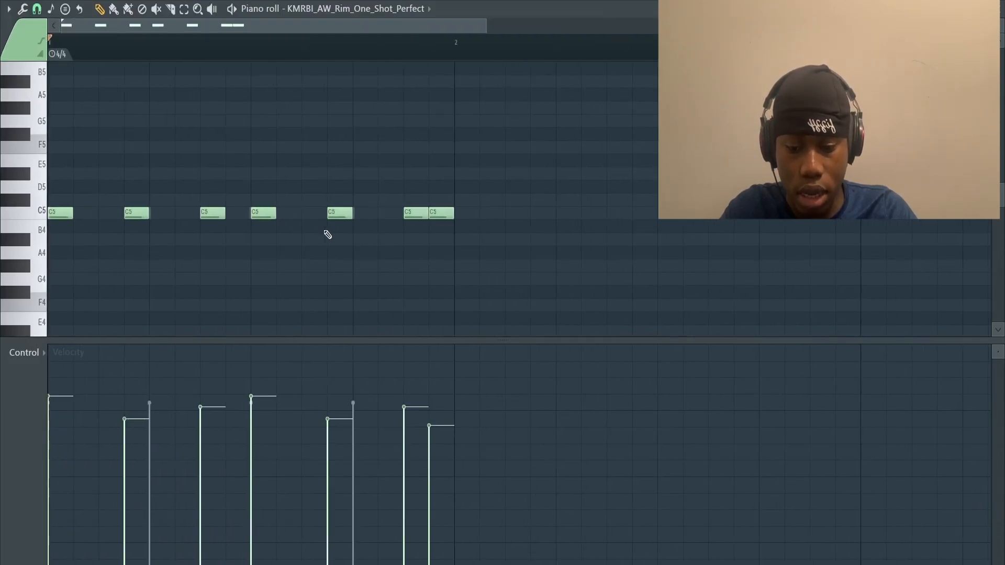
{"action": "key", "text": "space"}
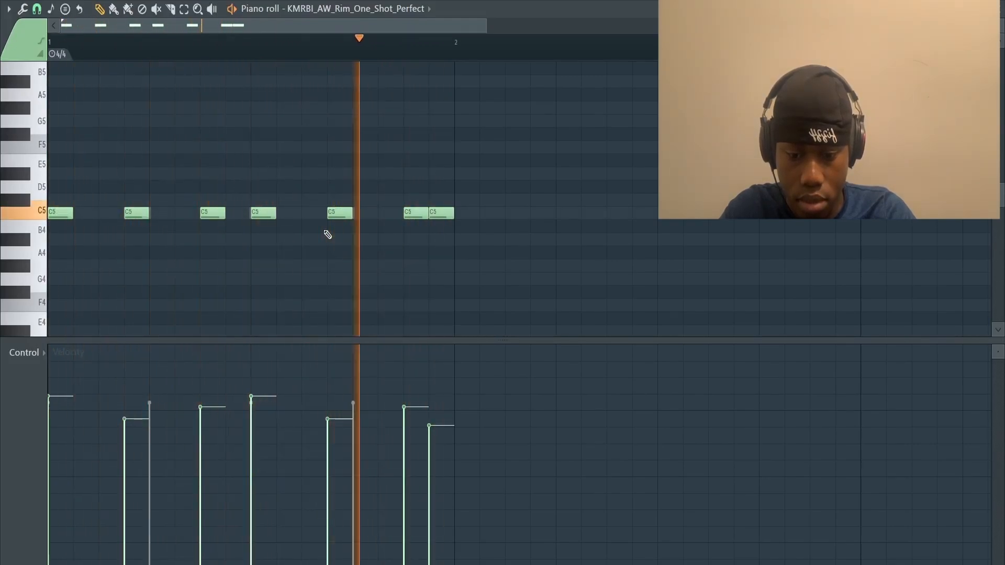
{"action": "key", "text": "space"}
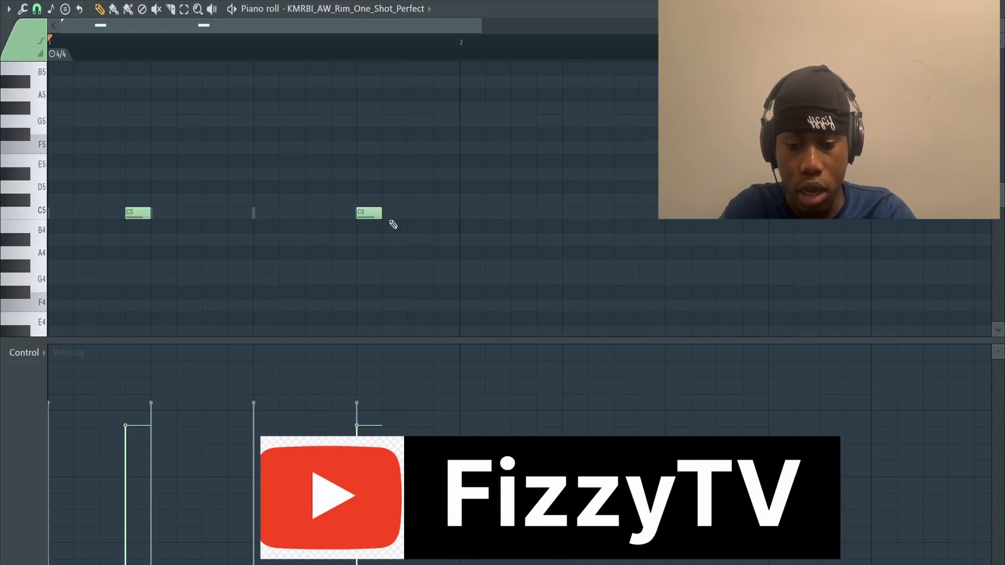
Step: Play back the two-note rim pattern and compare its note positions with the kick's ghost notes
{"action": "key", "text": "space"}
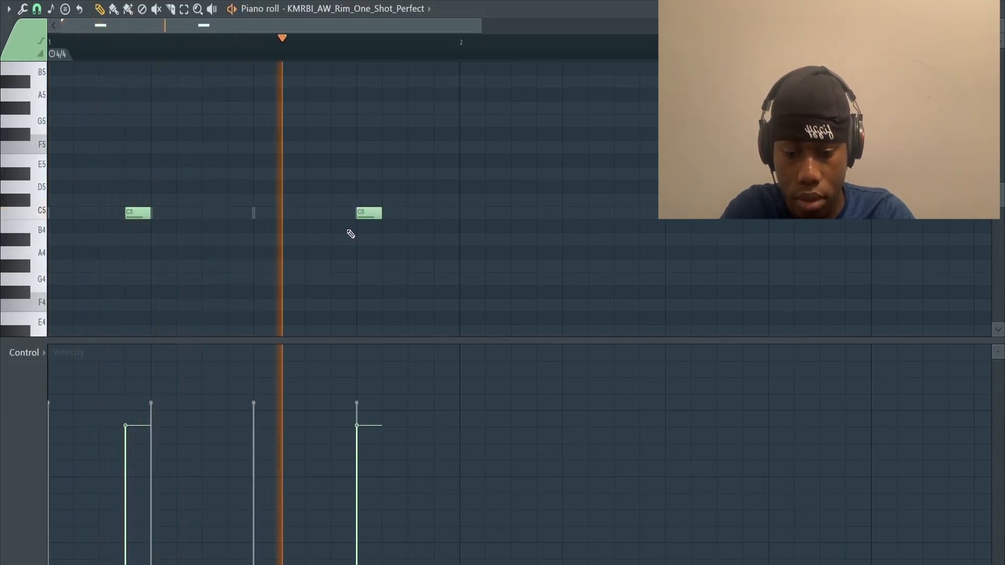
{"action": "key", "text": "space"}
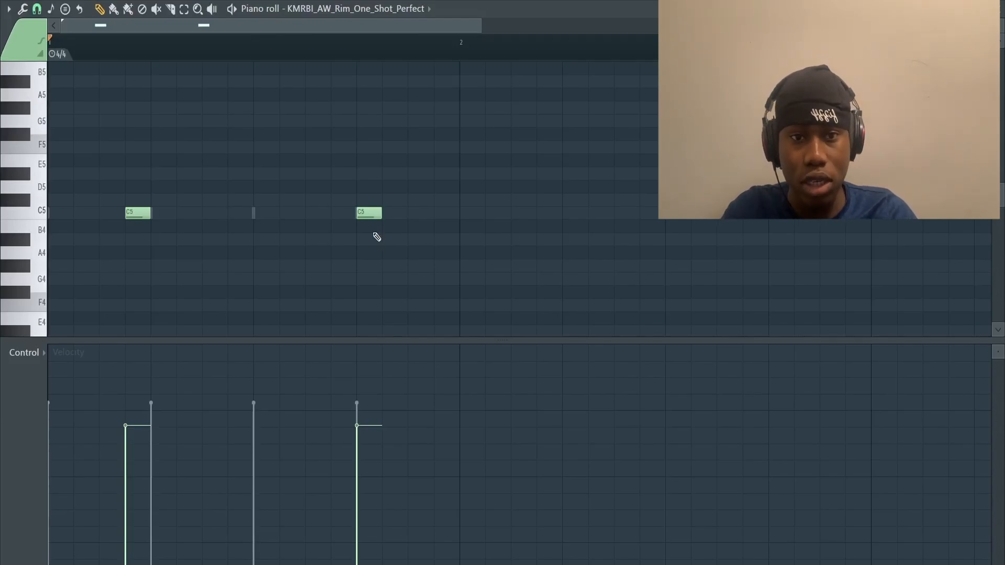
{"action": "scroll", "coordinate": [377, 237], "scroll_direction": "down", "scroll_amount": 2}
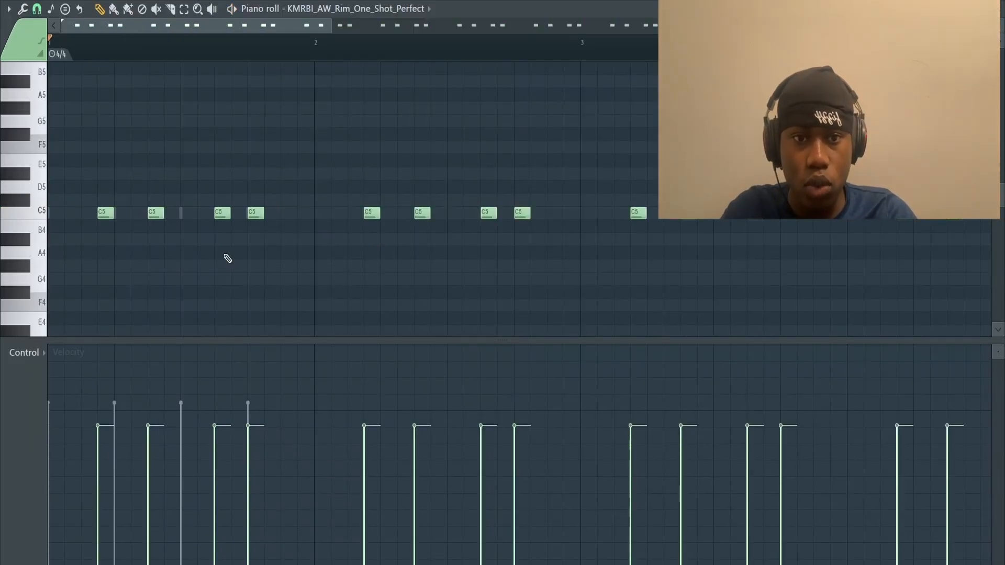
{"action": "scroll", "coordinate": [228, 258], "scroll_direction": "up", "scroll_amount": 1}
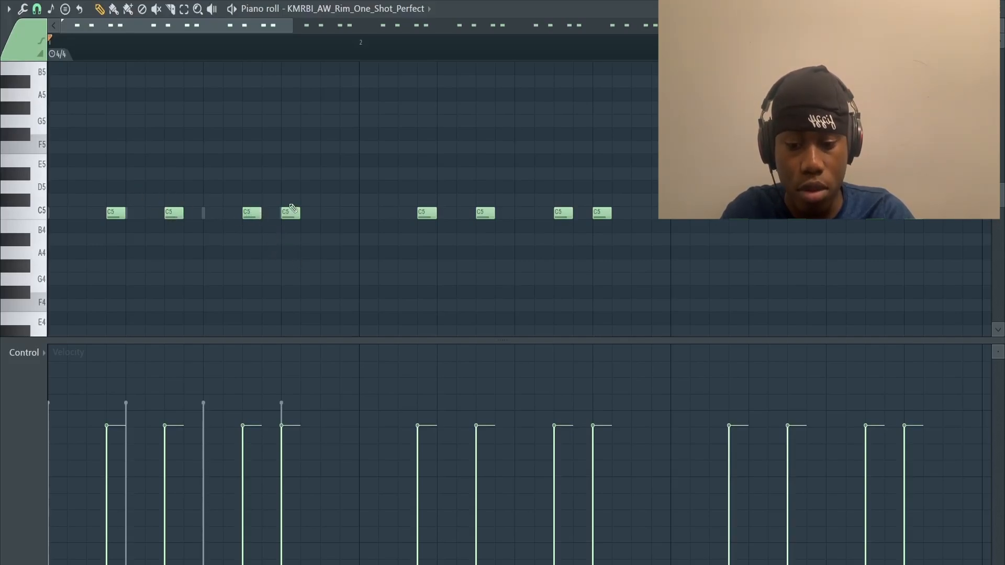
Step: Play back the repeating rim pattern with four notes per bar in the piano roll
{"action": "key", "text": "space"}
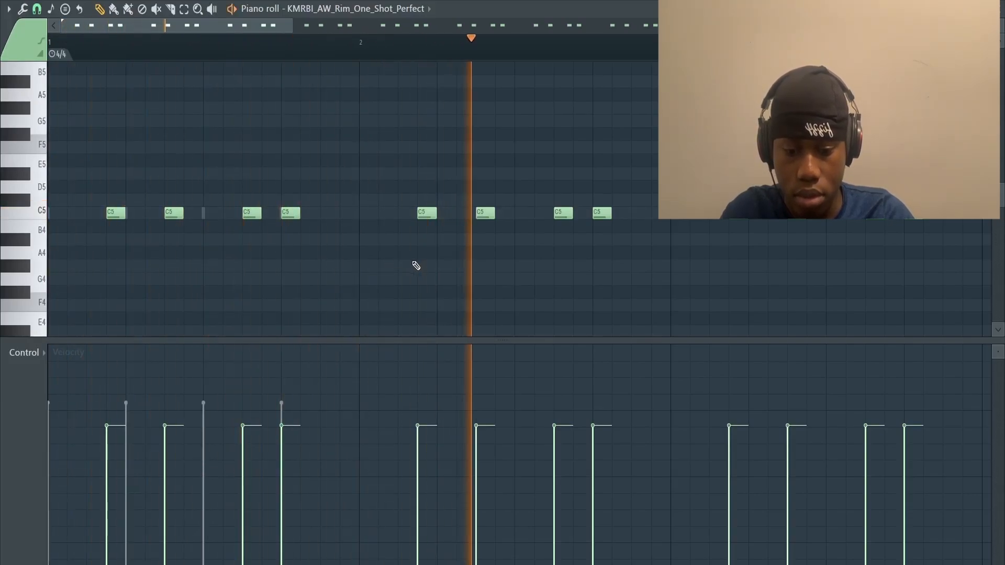
{"action": "key", "text": "space"}
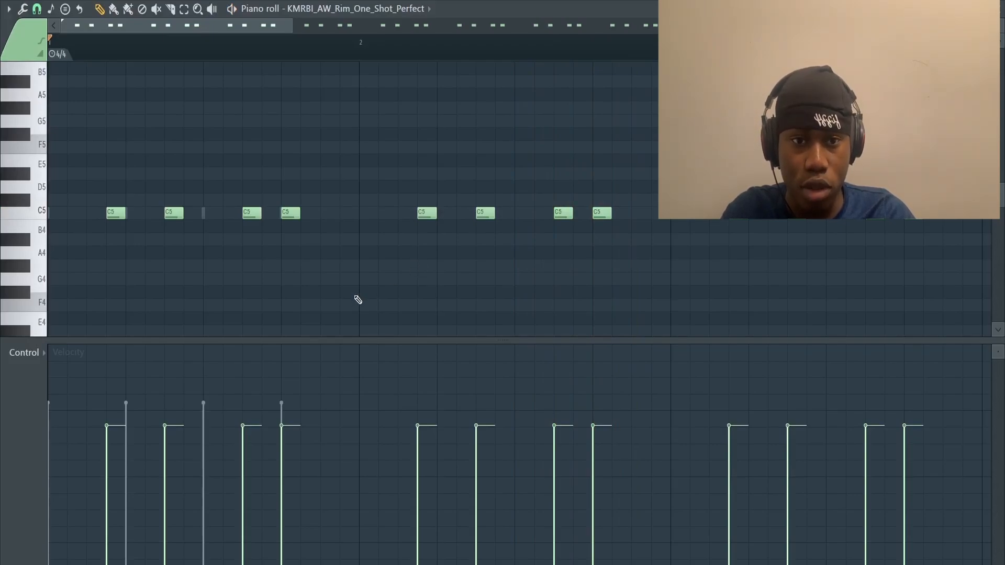
{"action": "scroll", "coordinate": [356, 297], "scroll_direction": "down", "scroll_amount": 2}
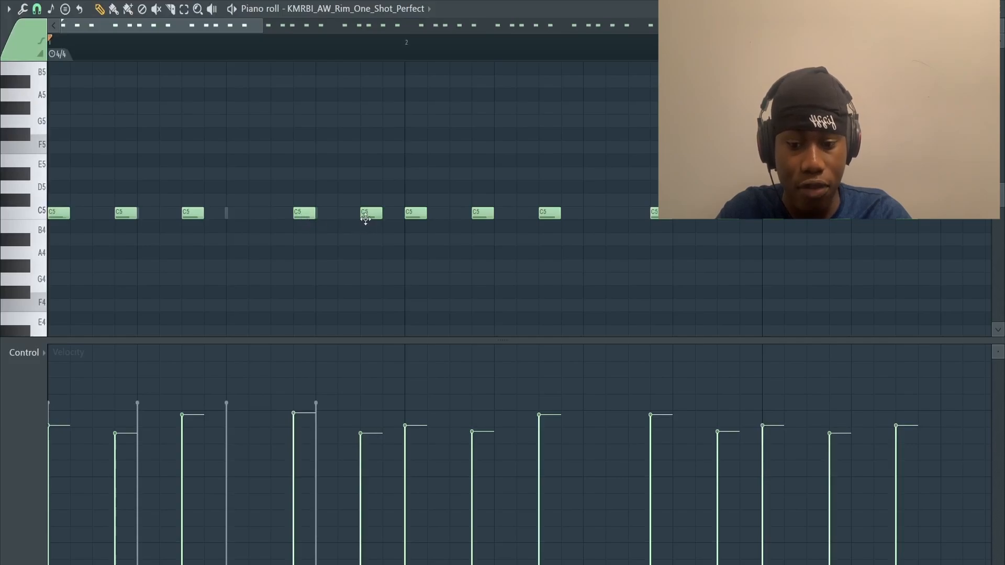
Step: Play back the rim pattern with five notes per bar, including one on each downbeat, in the piano roll
{"action": "left_click", "coordinate": [229, 215]}
{"action": "right_click", "coordinate": [238, 212]}
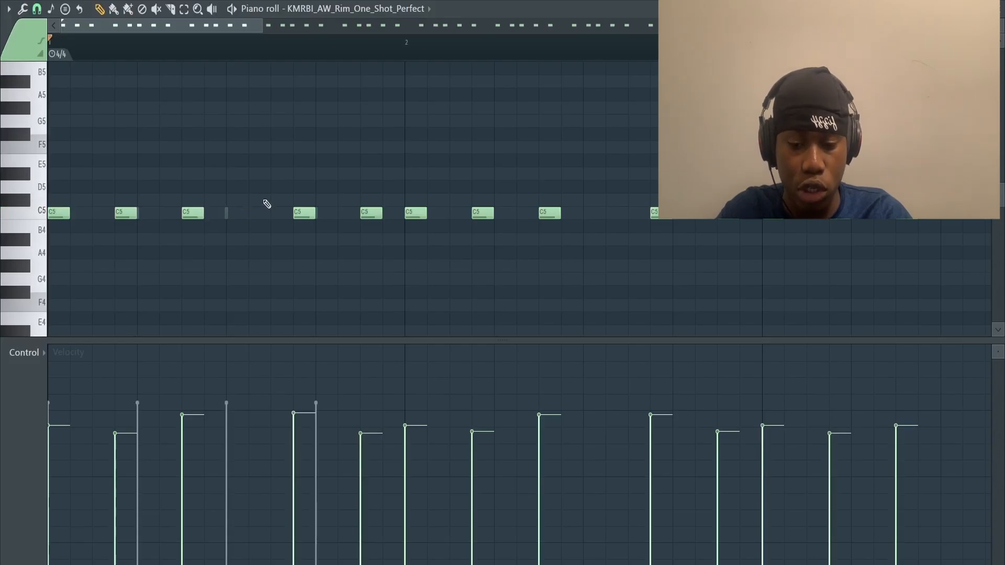
{"action": "key", "text": "space"}
{"action": "scroll", "coordinate": [354, 306], "scroll_direction": "down", "scroll_amount": 1}
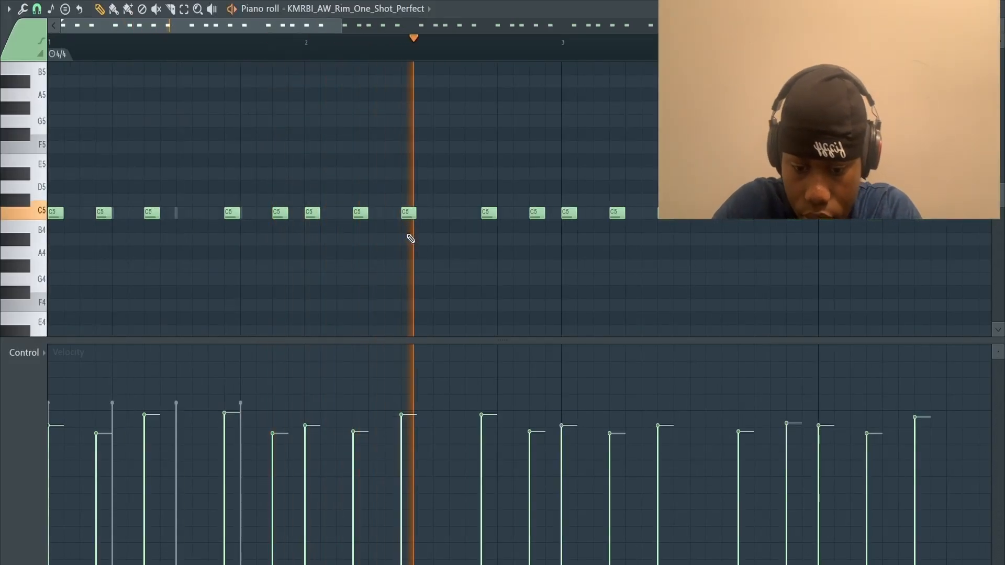
{"action": "scroll", "coordinate": [411, 236], "scroll_direction": "down", "scroll_amount": 2}
{"action": "key", "text": "space"}
Step: Play back the rim pattern variation that leaves out the note on each bar's downbeat
{"action": "scroll", "coordinate": [131, 231], "scroll_direction": "up", "scroll_amount": 2}
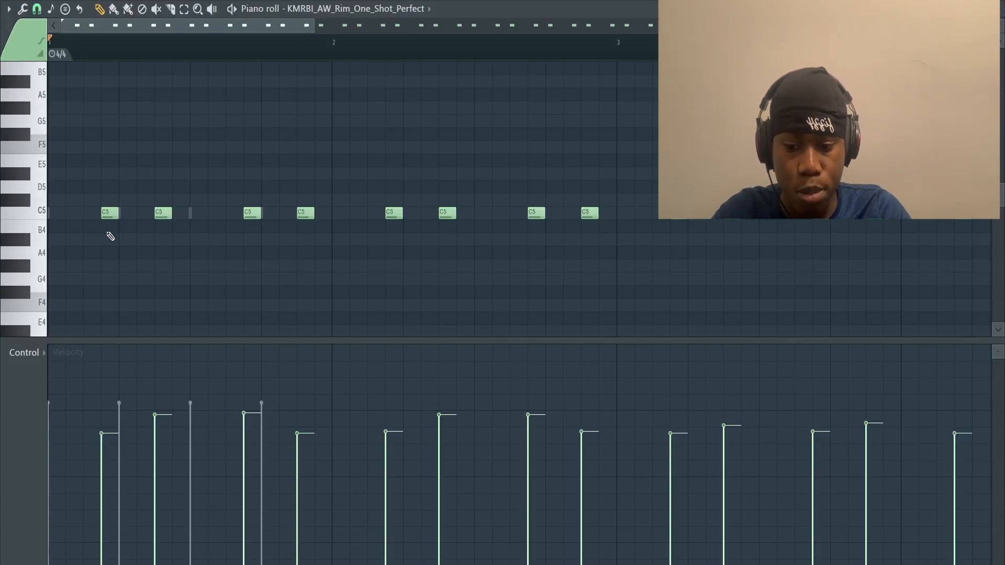
{"action": "key", "text": "space"}
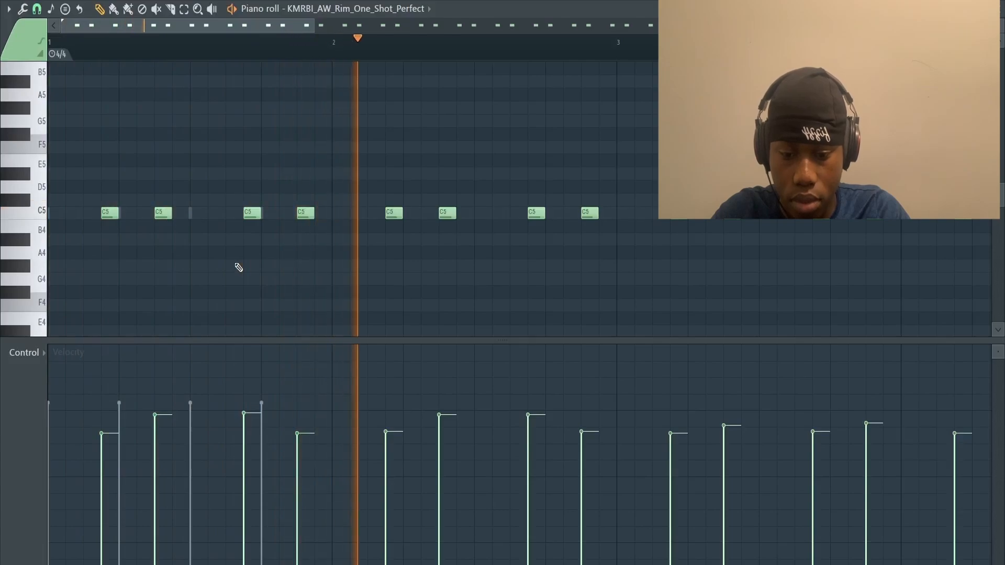
{"action": "key", "text": "space"}
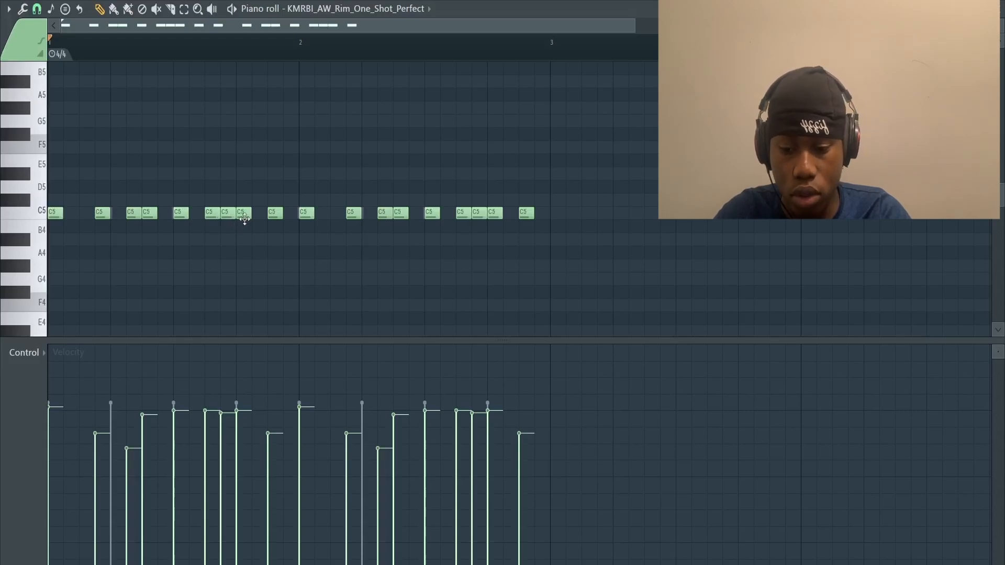
Step: Play back the two-bar rim pattern with the three-note runs, and close the piano roll
{"action": "key", "text": "space"}
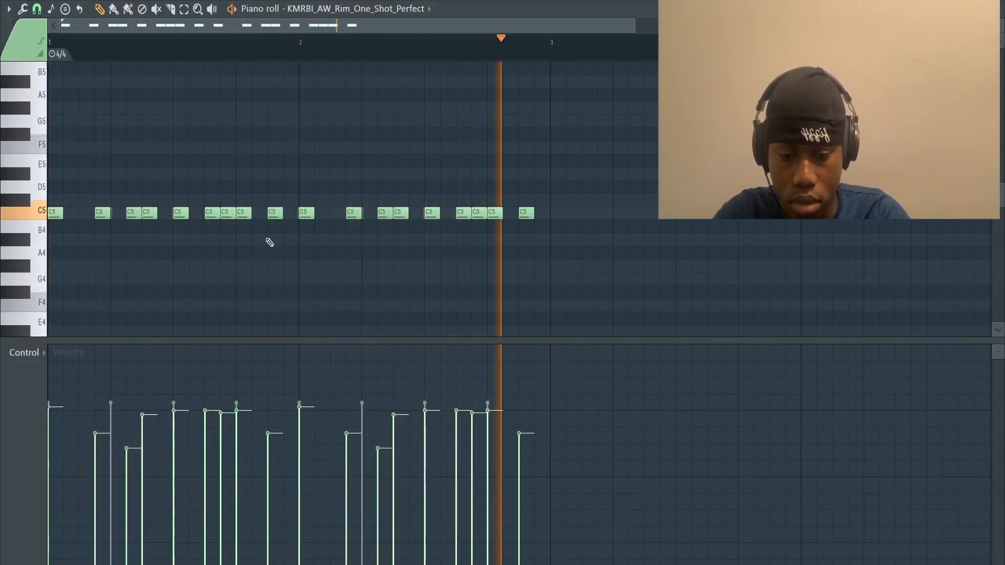
{"action": "key", "text": "space"}
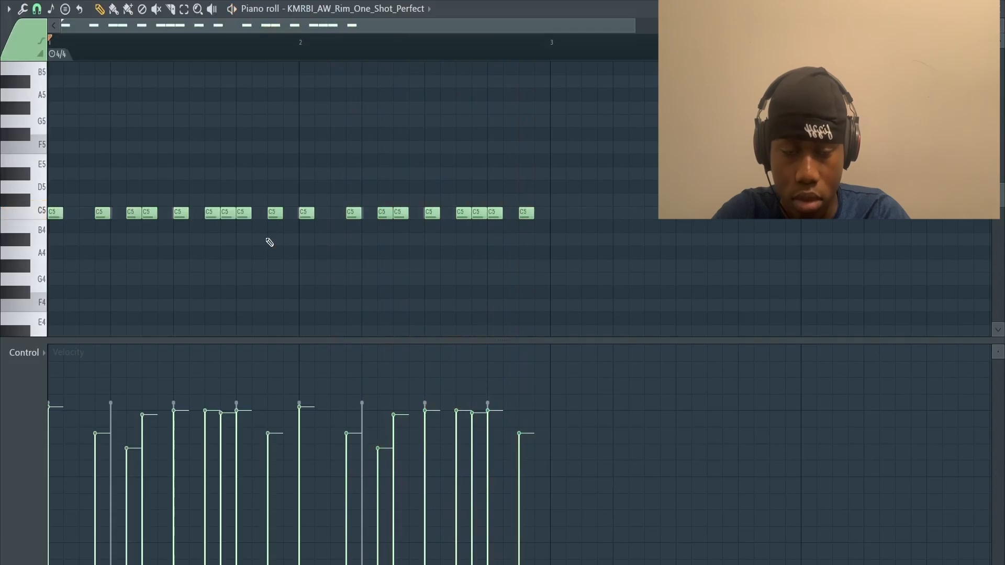
{"action": "left_click", "coordinate": [1001, 15]}
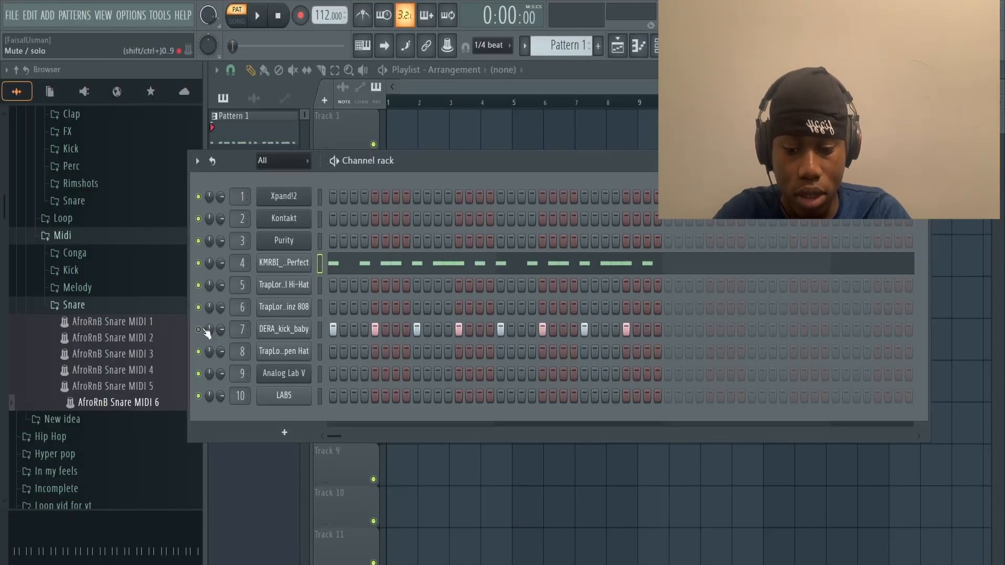
Step: Play the rim pattern with the DERA_kick_baby channel unmuted and add a kick hit on step 31 near the end of the second bar
{"action": "key", "text": "space"}
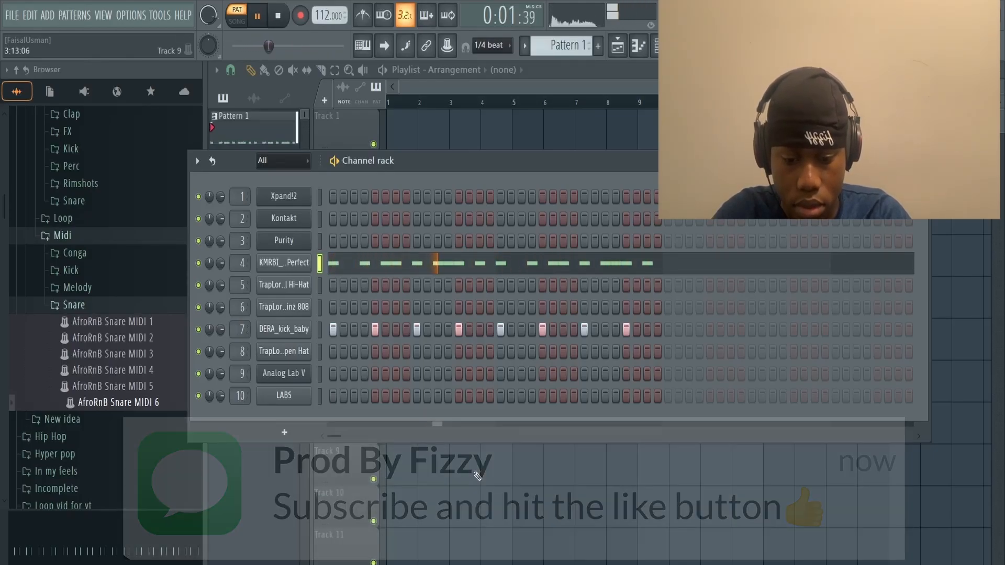
{"action": "left_click", "coordinate": [648, 330]}
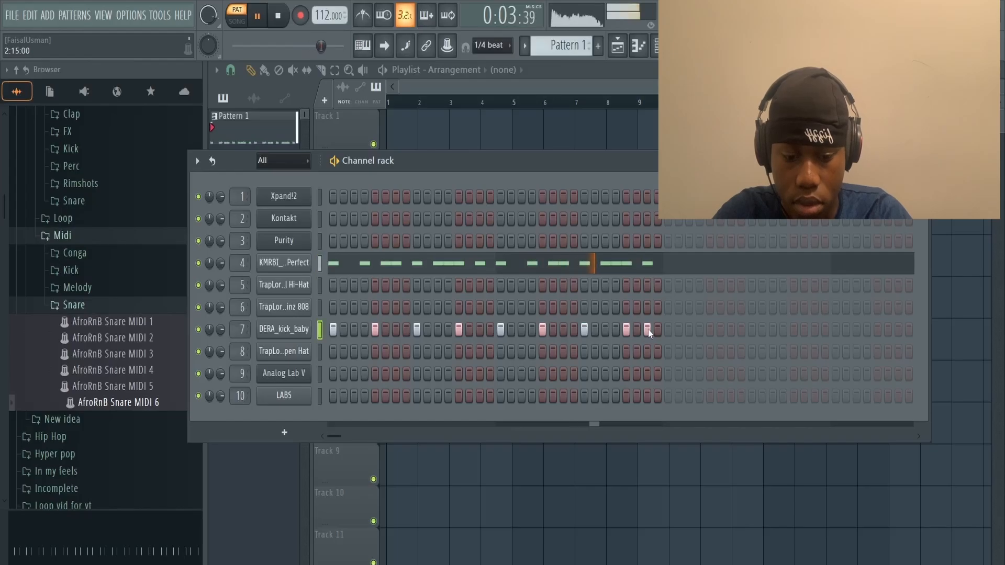
{"action": "key", "text": "space"}
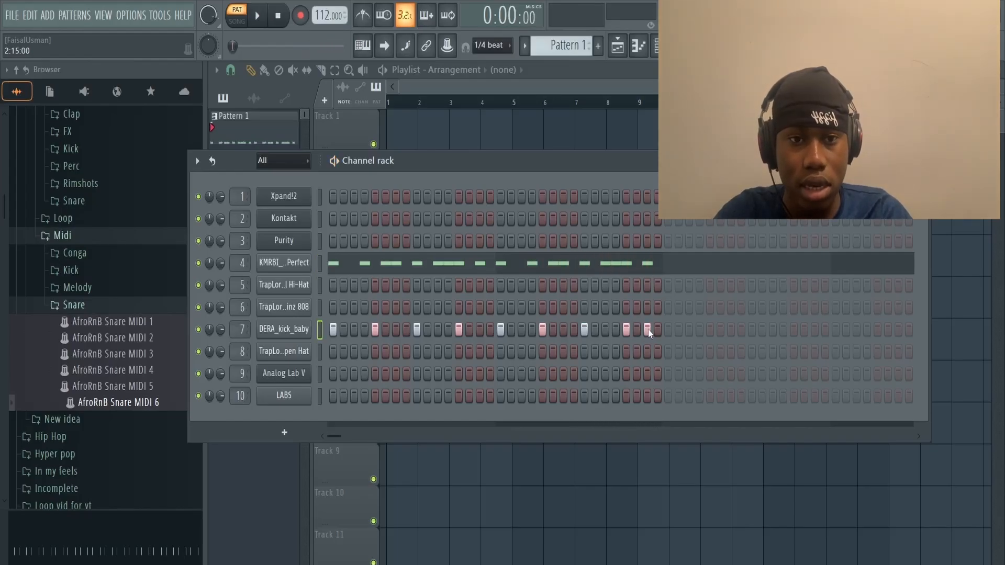